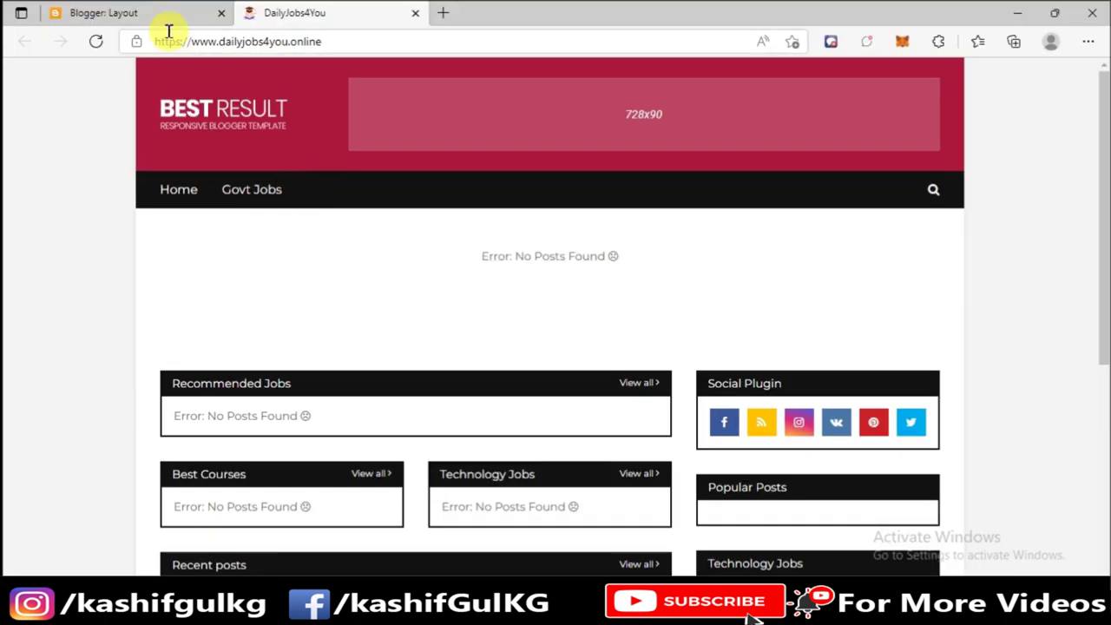
- Open the Main Menu link list for editing in the Blogger layout and copy the Govt Jobs item's URL
{"action": "left_click", "coordinate": [149, 10]}
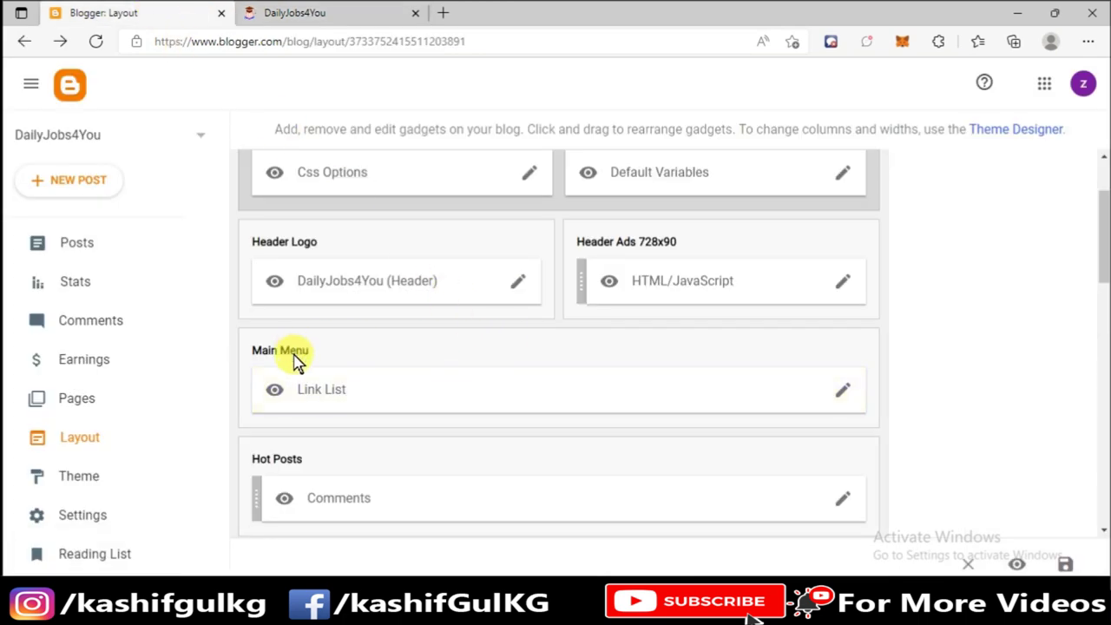
{"action": "left_click", "coordinate": [843, 392]}
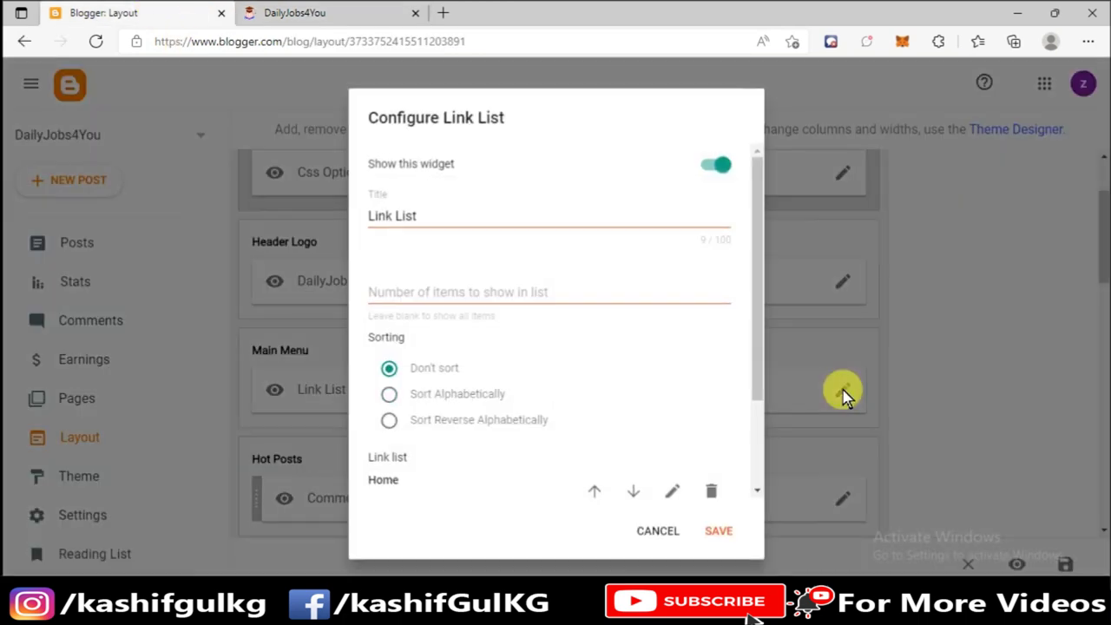
{"action": "scroll", "coordinate": [525, 323], "scroll_direction": "down", "scroll_amount": 1}
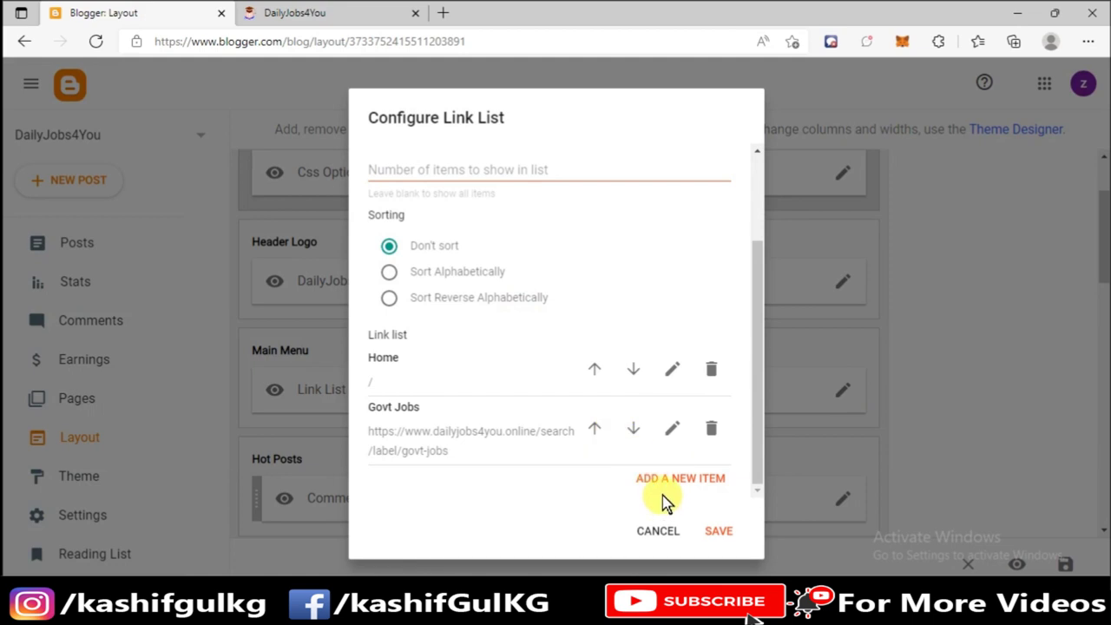
{"action": "triple_click", "coordinate": [496, 431]}
{"action": "key", "text": "ctrl+c"}
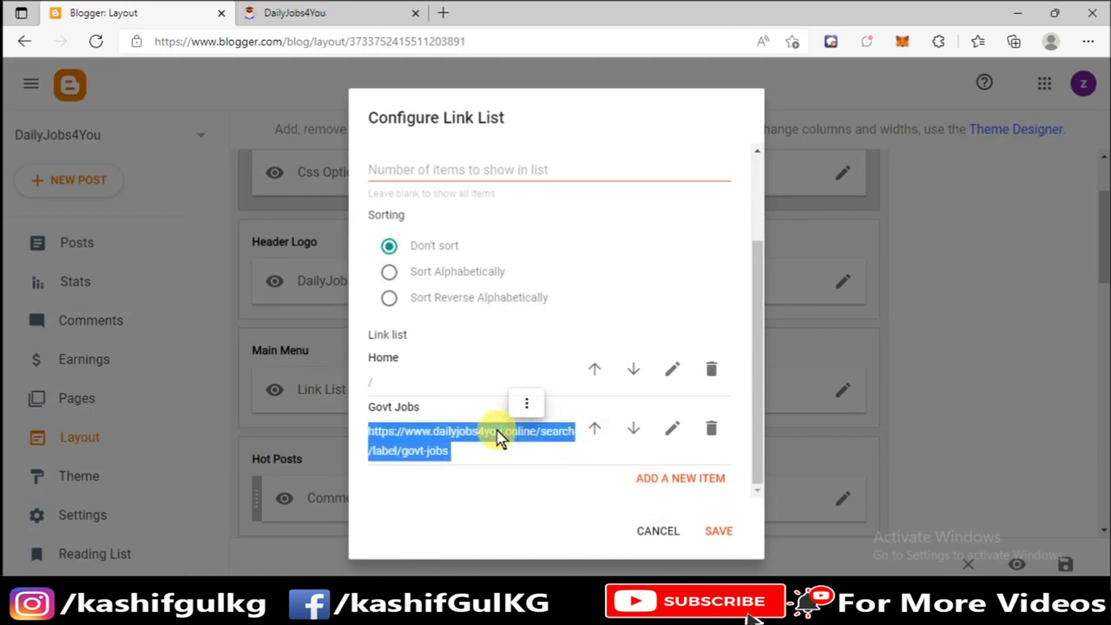
{"action": "left_click", "coordinate": [669, 430]}
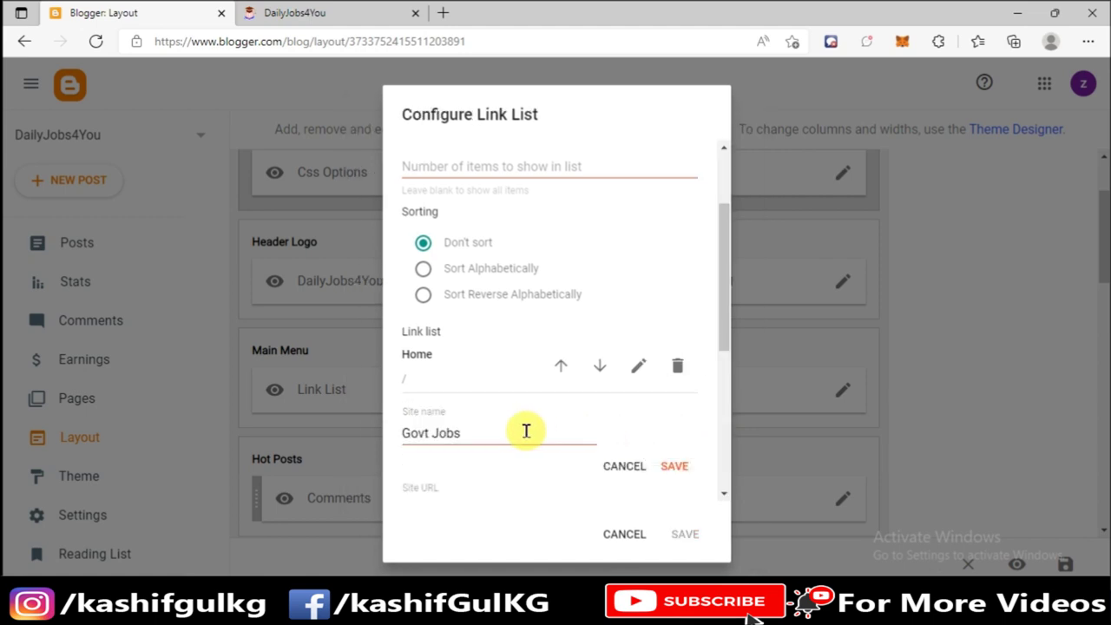
{"action": "scroll", "coordinate": [521, 430], "scroll_direction": "down", "scroll_amount": 4}
{"action": "scroll", "coordinate": [508, 361], "scroll_direction": "up", "scroll_amount": 1}
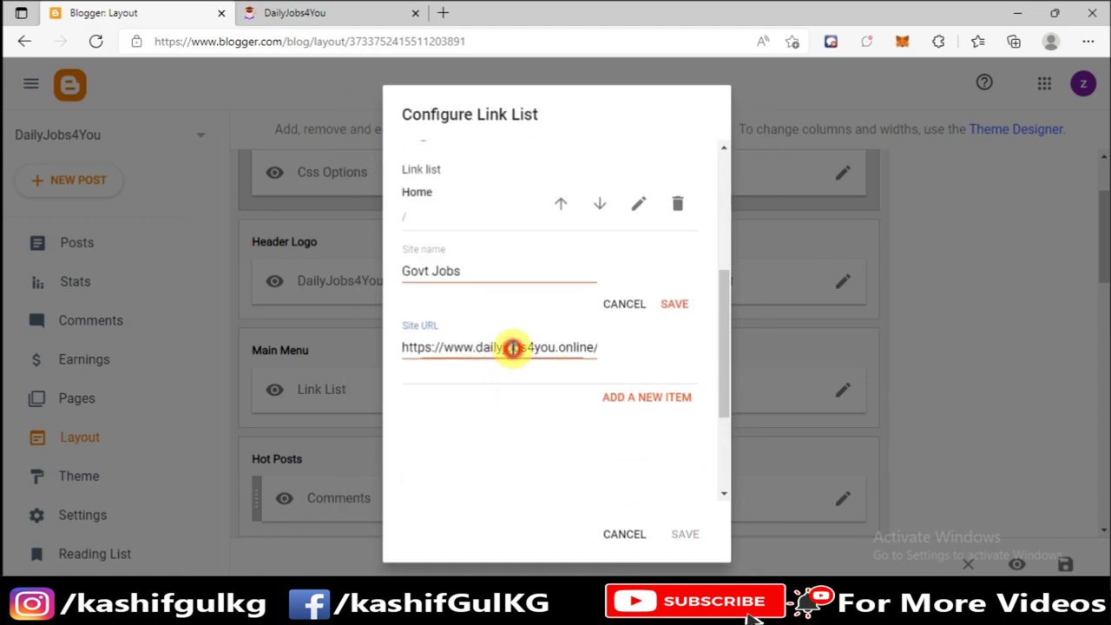
{"action": "triple_click", "coordinate": [513, 348]}
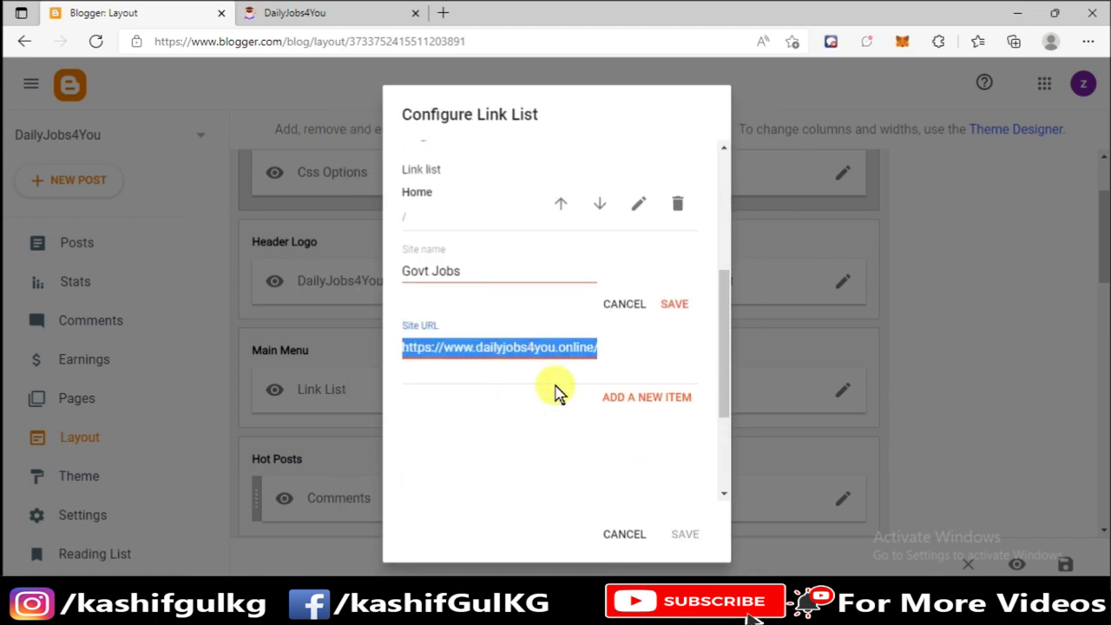
{"action": "left_click", "coordinate": [626, 304]}
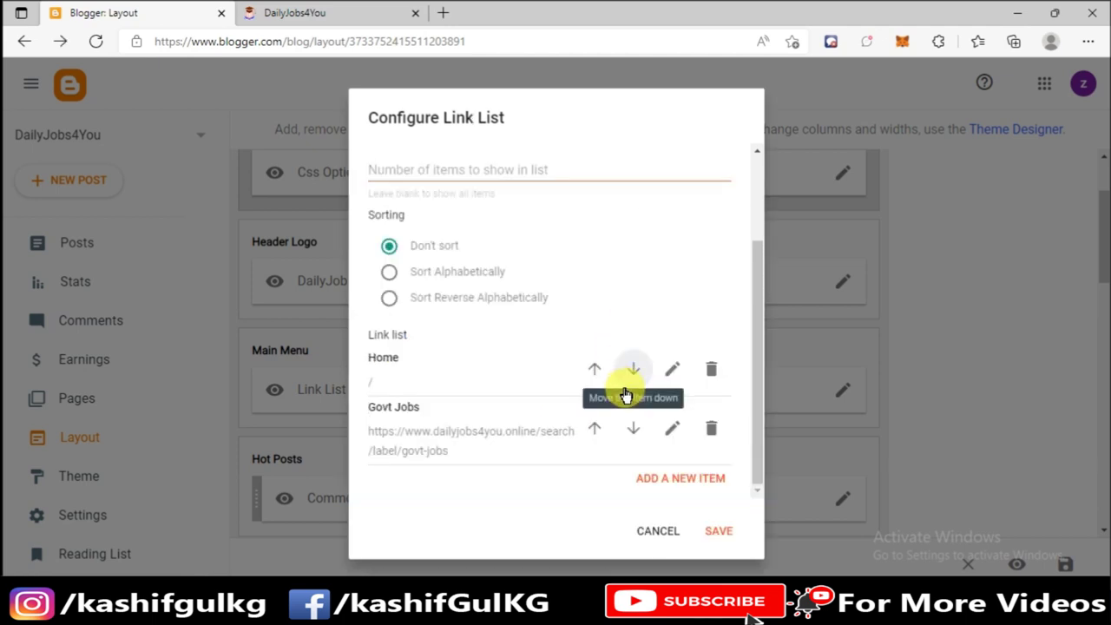
- Add a new item to the link list with the site name Private Jobs
{"action": "left_click", "coordinate": [665, 478]}
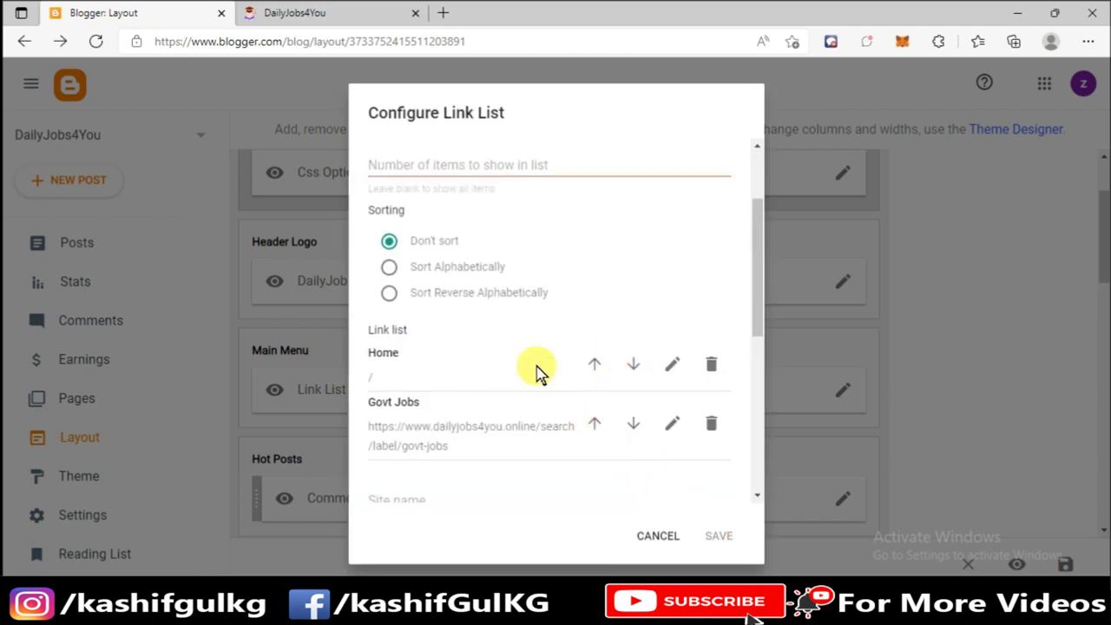
{"action": "scroll", "coordinate": [528, 354], "scroll_direction": "down", "scroll_amount": 3}
{"action": "left_click", "coordinate": [423, 282]}
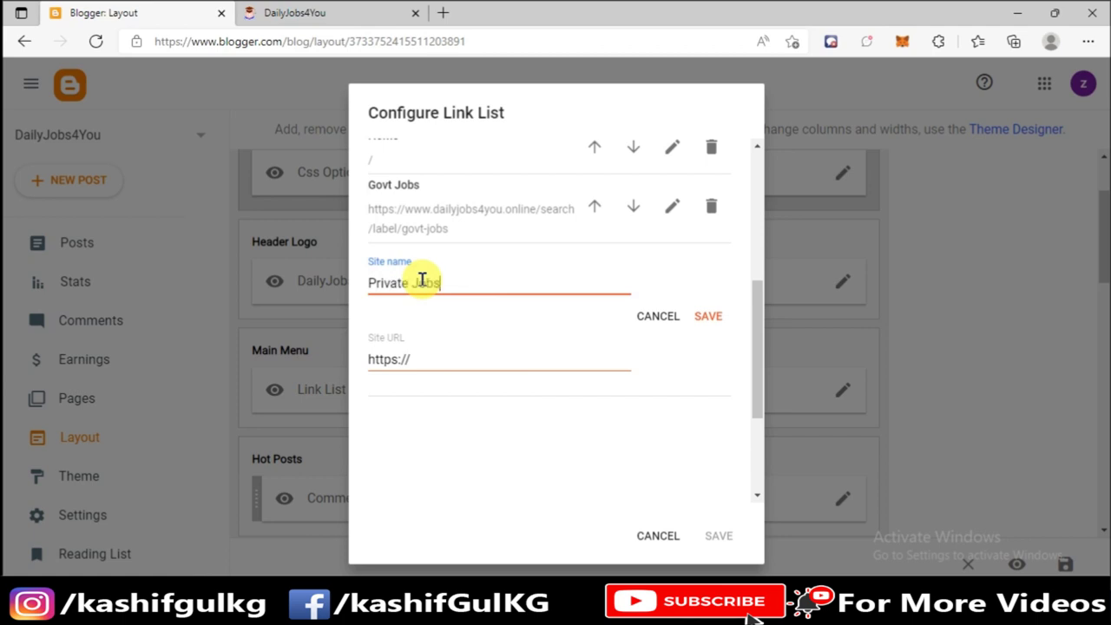
{"action": "type", "text": "Private Jobs"}
{"action": "left_click_drag", "start_coordinate": [417, 359], "coordinate": [323, 363]}
{"action": "key", "text": "ctrl+v"}
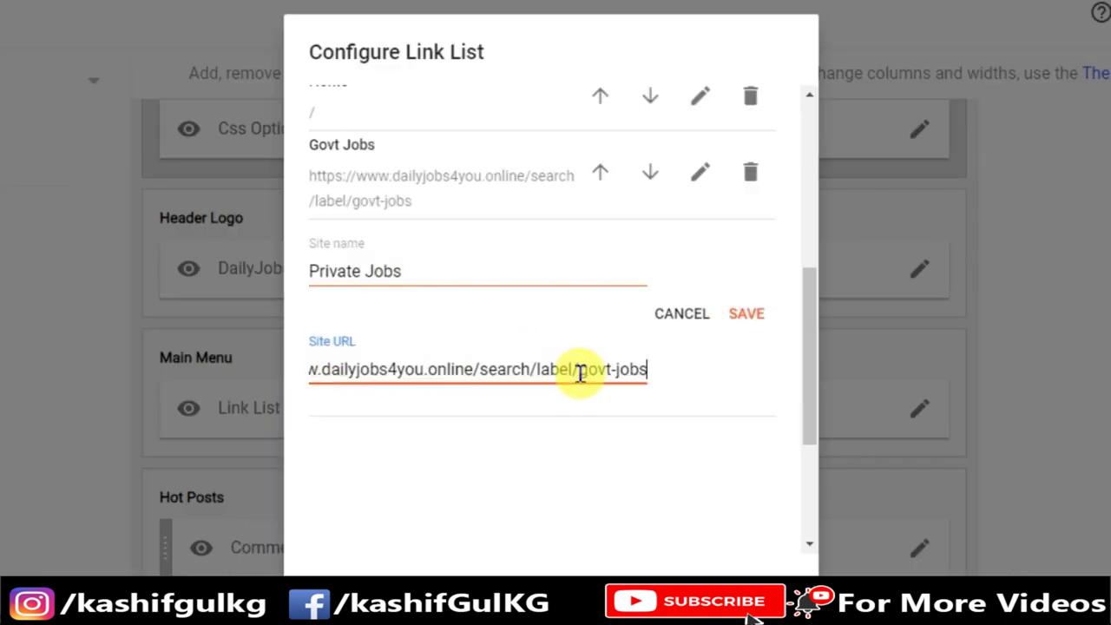
{"action": "left_click_drag", "start_coordinate": [585, 372], "coordinate": [640, 372]}
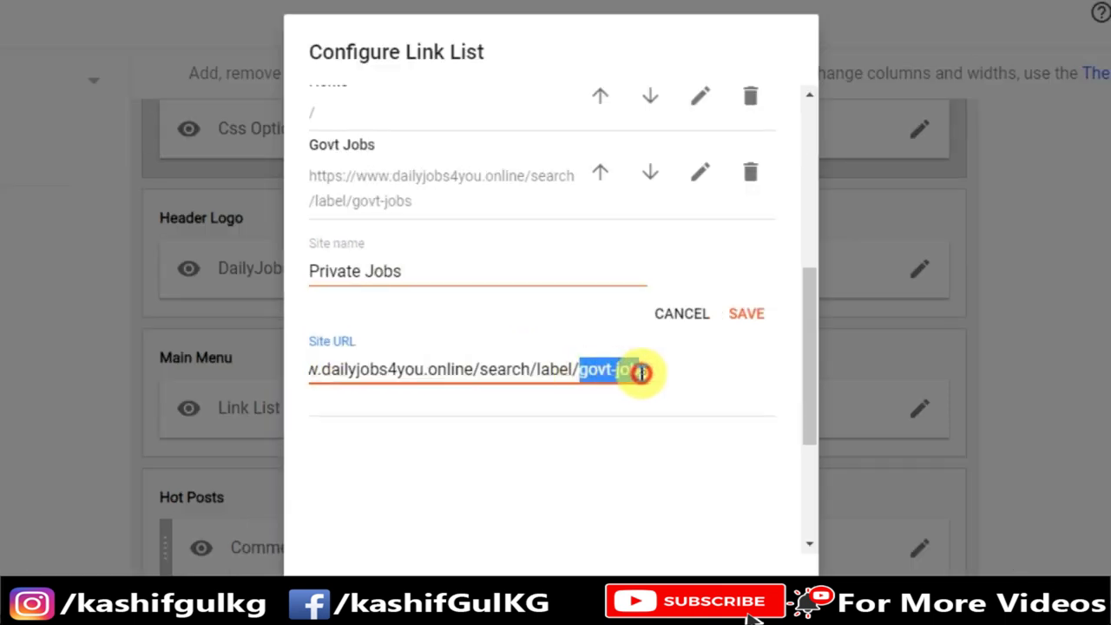
{"action": "type", "text": "P"}
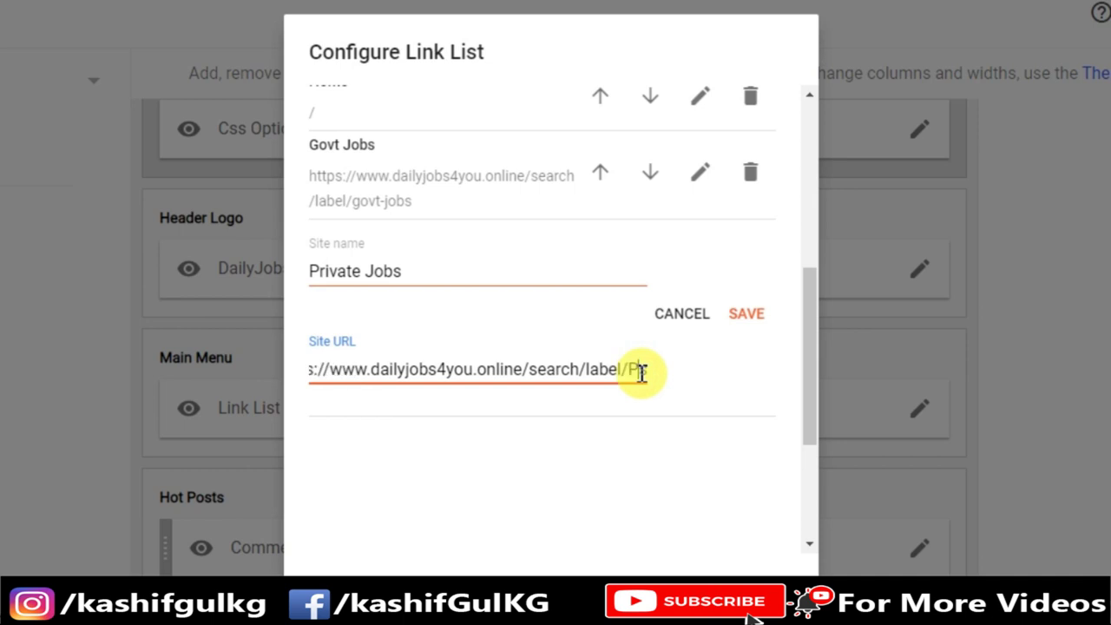
{"action": "type", "text": "rivate-jobs"}
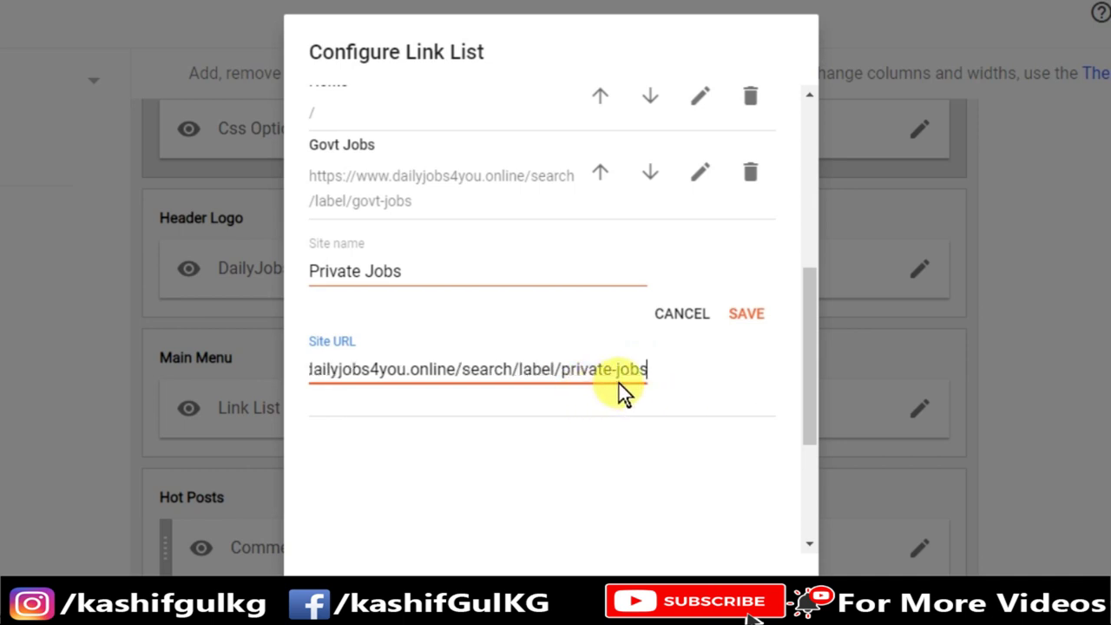
{"action": "left_click", "coordinate": [740, 317]}
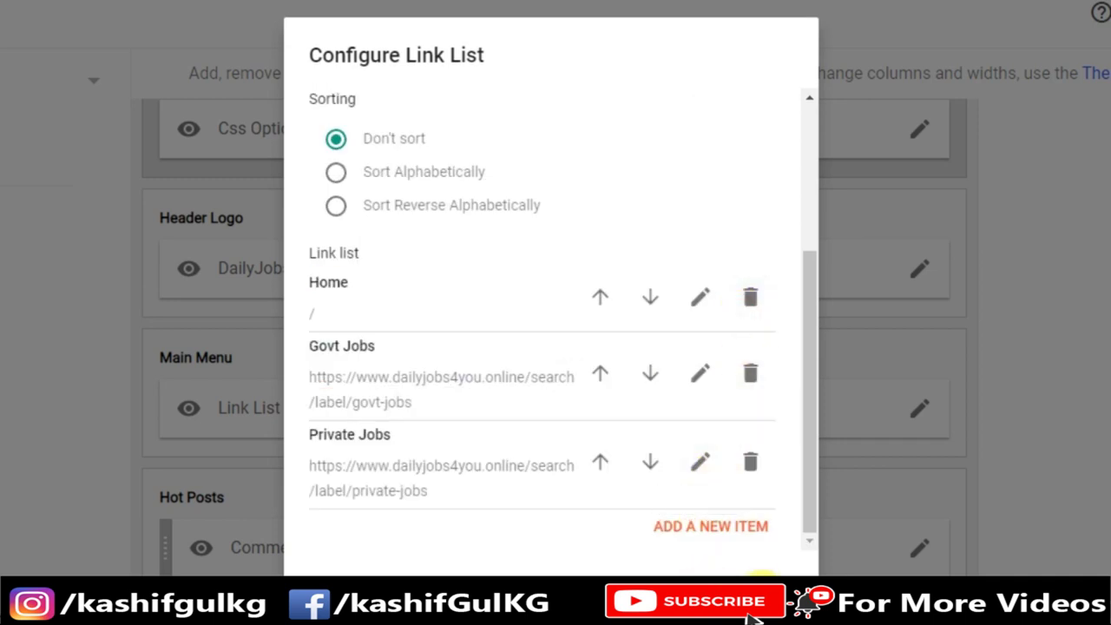
- Save the link list and reload the live DailyJobs4You site to check the Private Jobs menu entry
{"action": "left_click", "coordinate": [750, 580]}
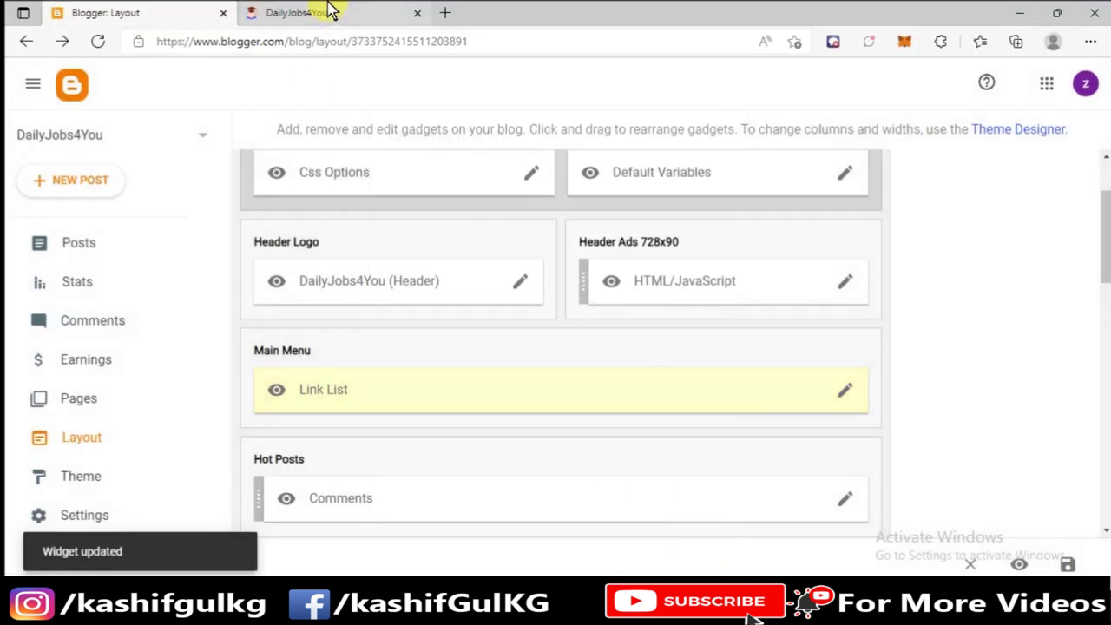
{"action": "left_click", "coordinate": [330, 11]}
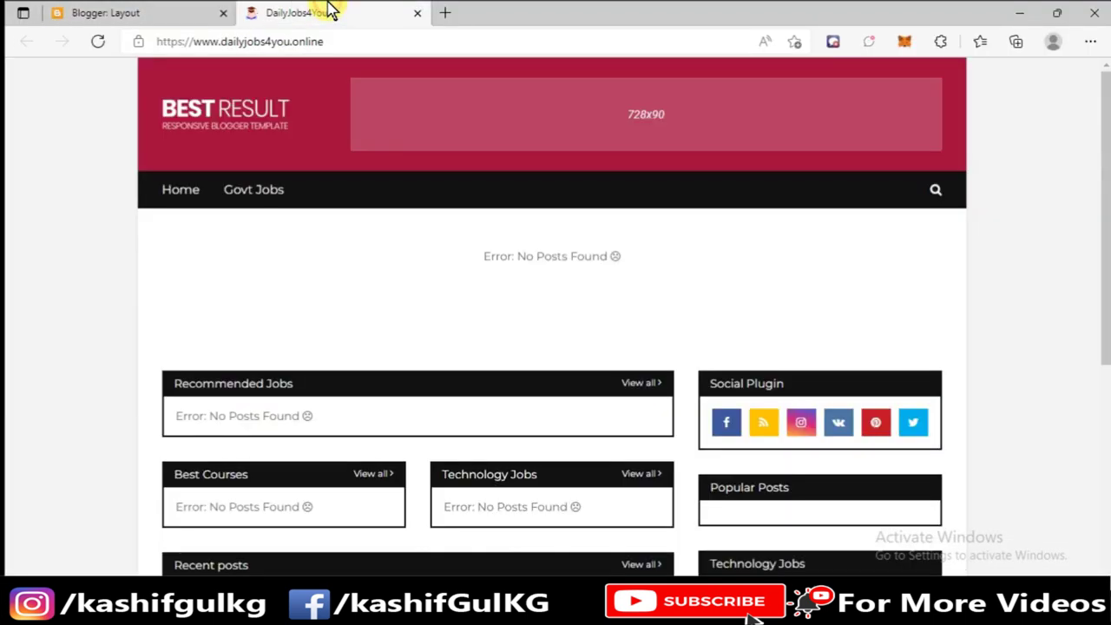
{"action": "left_click", "coordinate": [98, 41]}
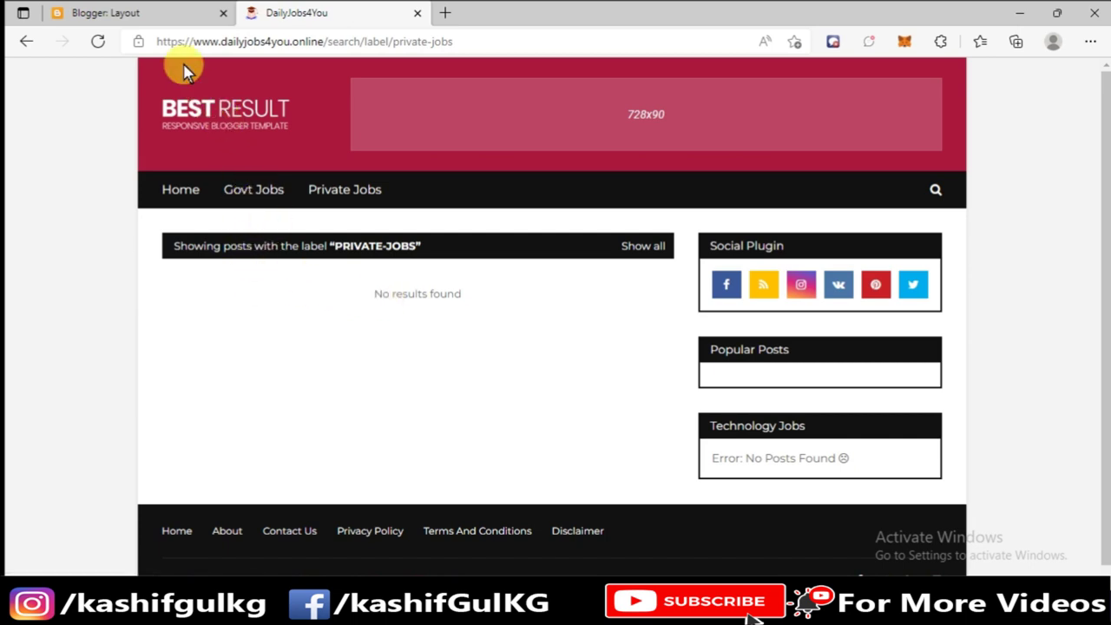
- Reopen the Main Menu link list in the Blogger layout and add a new item named Jobs In Punjab
{"action": "left_click", "coordinate": [162, 12]}
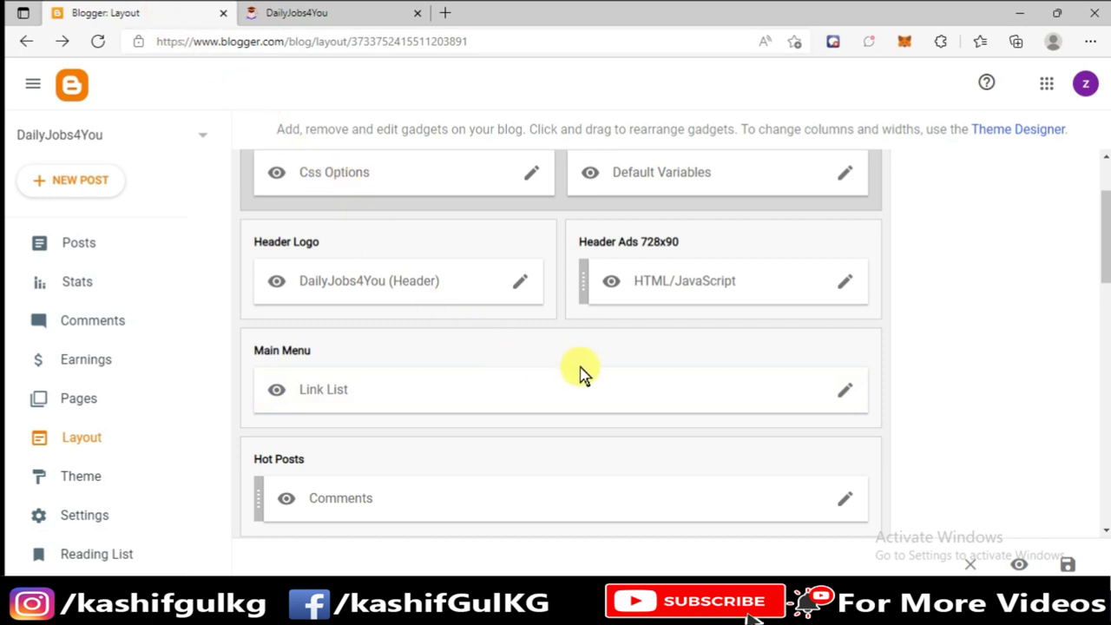
{"action": "left_click", "coordinate": [846, 392]}
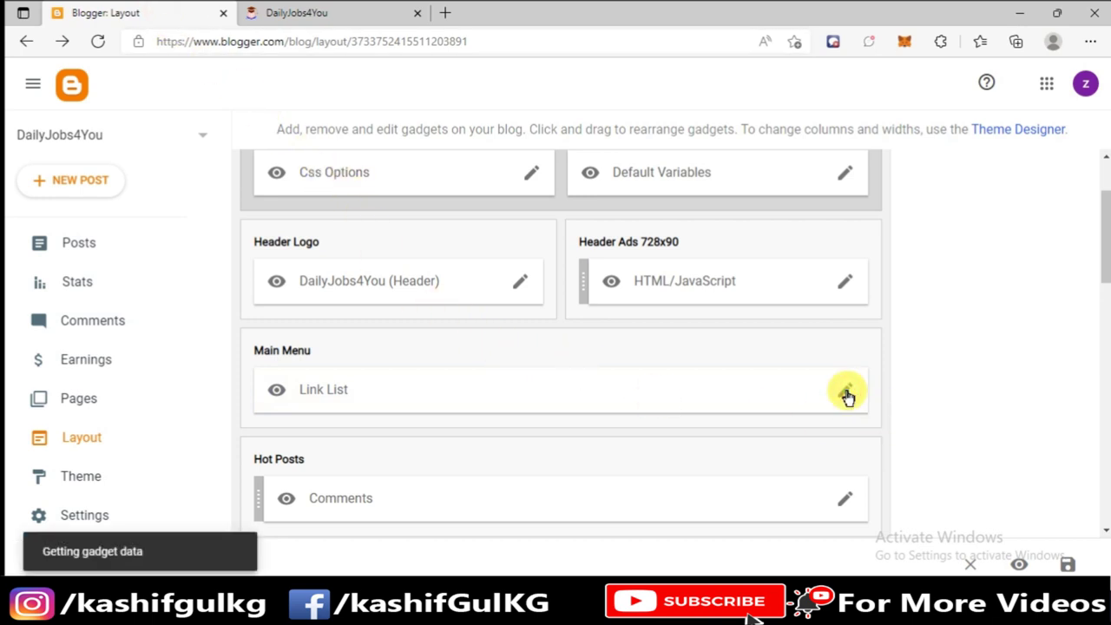
{"action": "scroll", "coordinate": [610, 375], "scroll_direction": "down", "scroll_amount": 3}
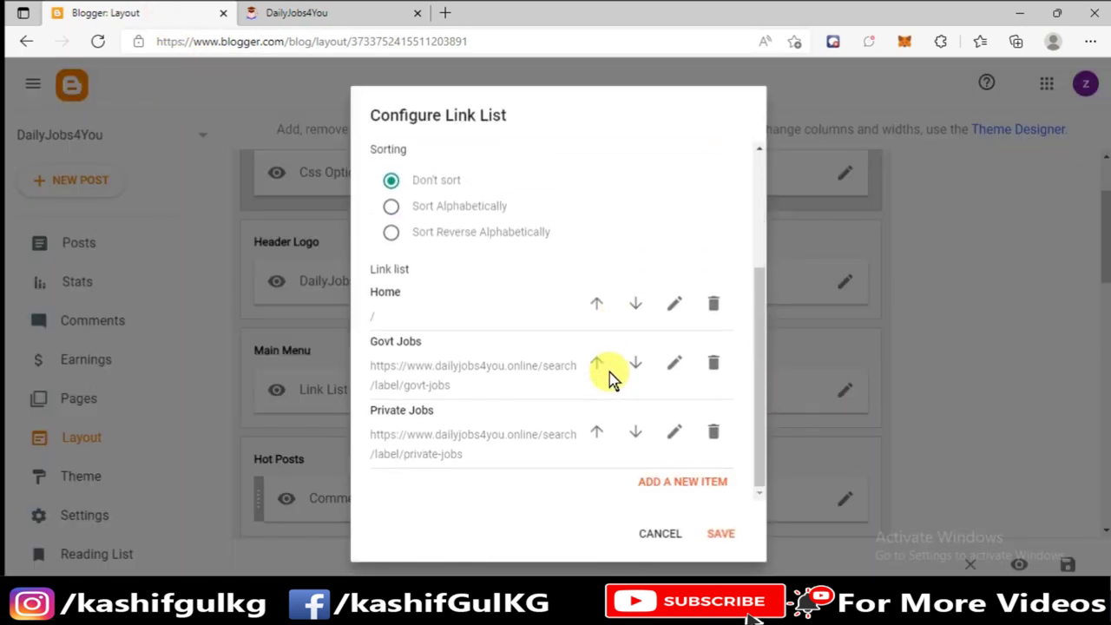
{"action": "left_click", "coordinate": [662, 487]}
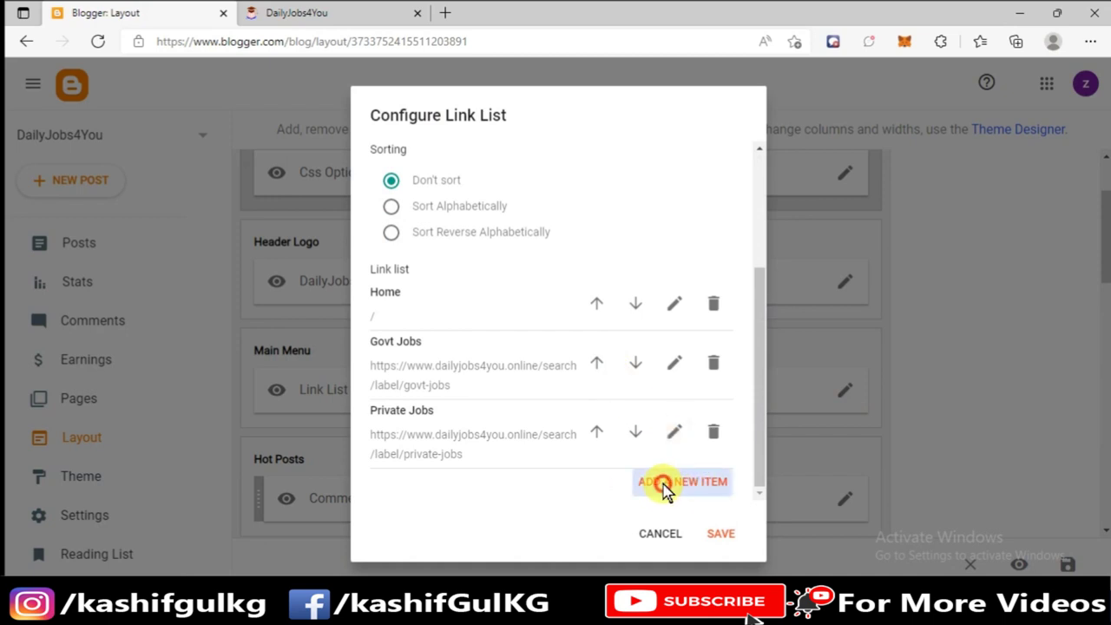
{"action": "left_click", "coordinate": [446, 339]}
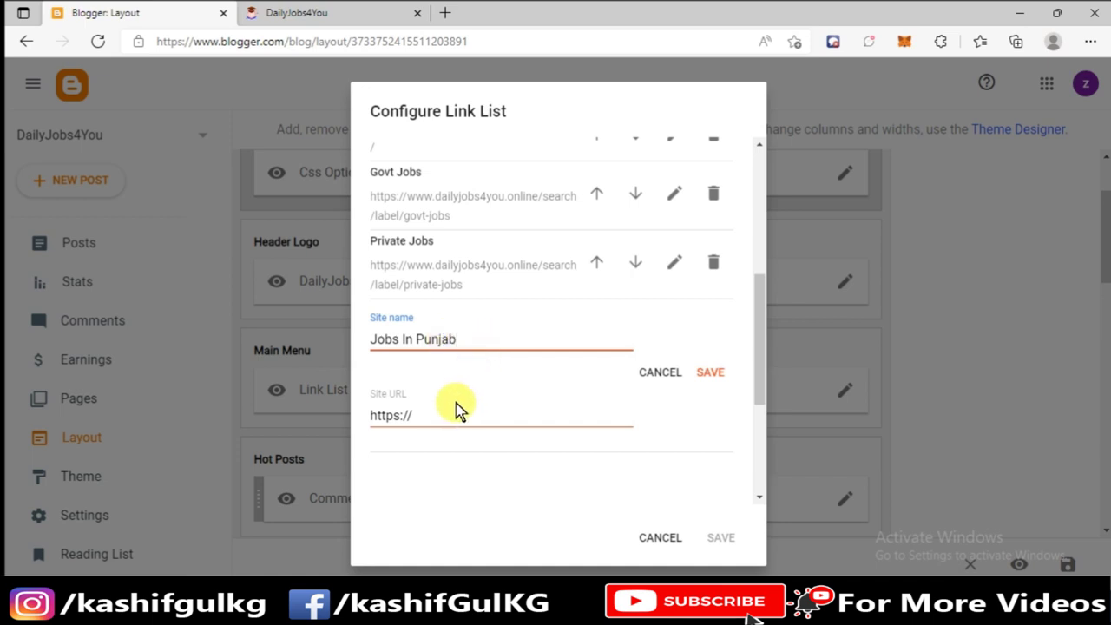
{"action": "left_click_drag", "start_coordinate": [435, 410], "coordinate": [360, 417]}
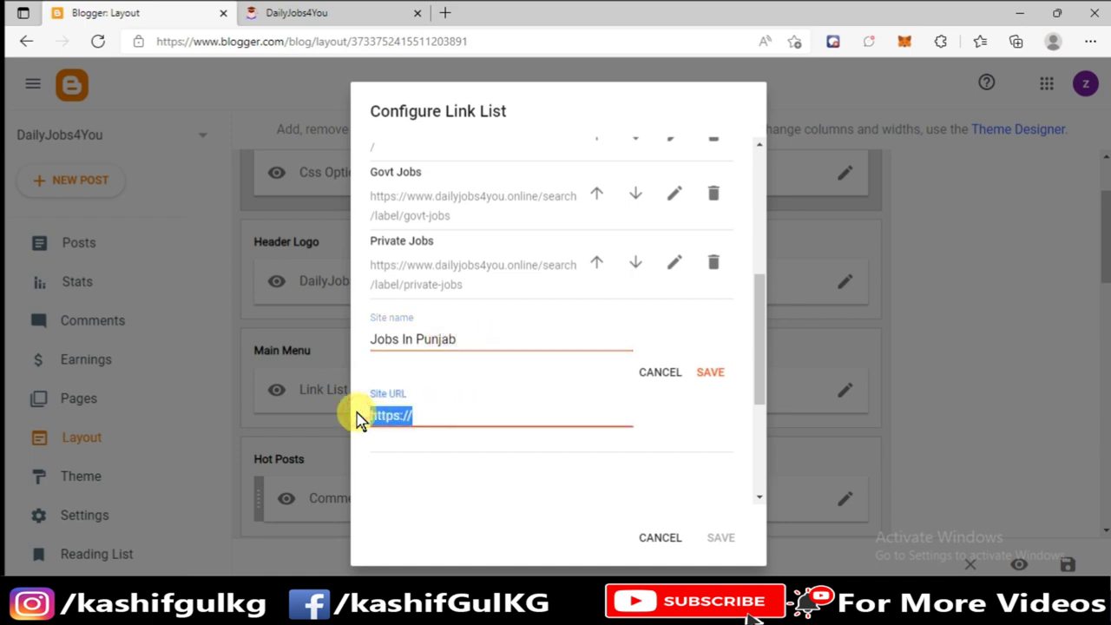
{"action": "type", "text": "https://www.dailyjobs4you.online/search/label/govt-jobs"}
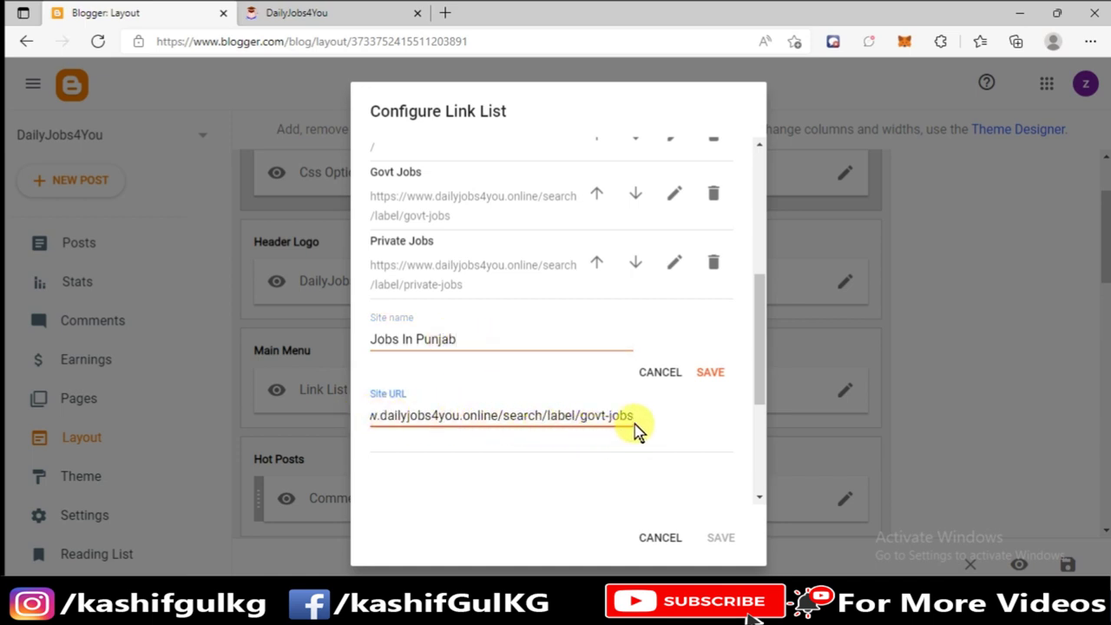
{"action": "key", "text": "BackSpace"}
{"action": "key", "text": "BackSpace"}
{"action": "key", "text": "BackSpace"}
{"action": "key", "text": "BackSpace"}
{"action": "key", "text": "BackSpace"}
{"action": "key", "text": "BackSpace"}
{"action": "key", "text": "BackSpace"}
{"action": "key", "text": "BackSpace"}
{"action": "key", "text": "BackSpace"}
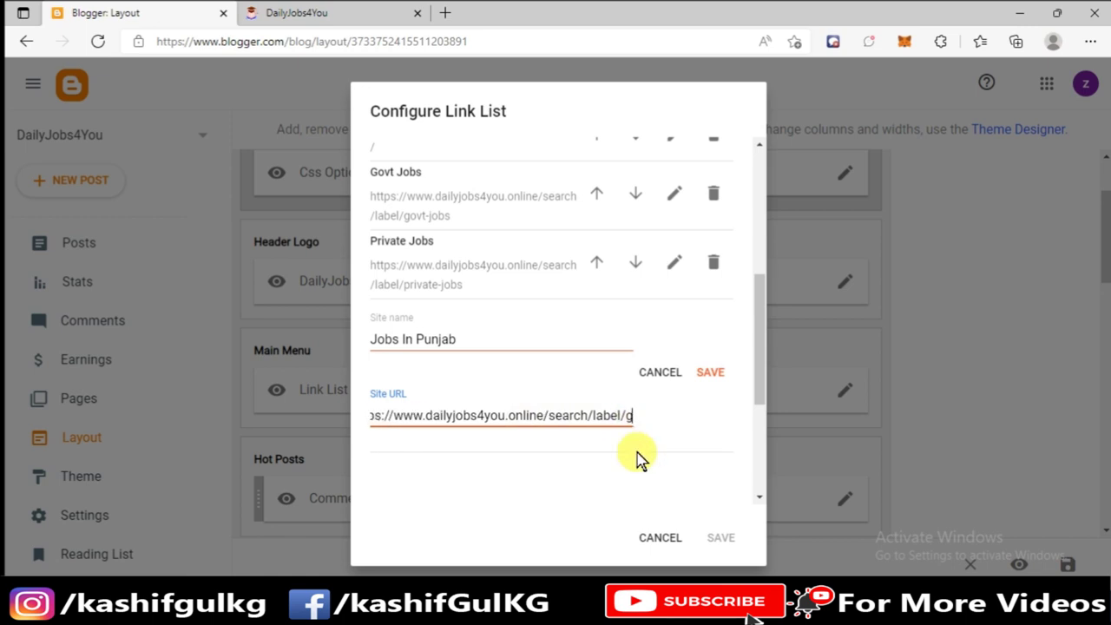
{"action": "type", "text": "jobs-"}
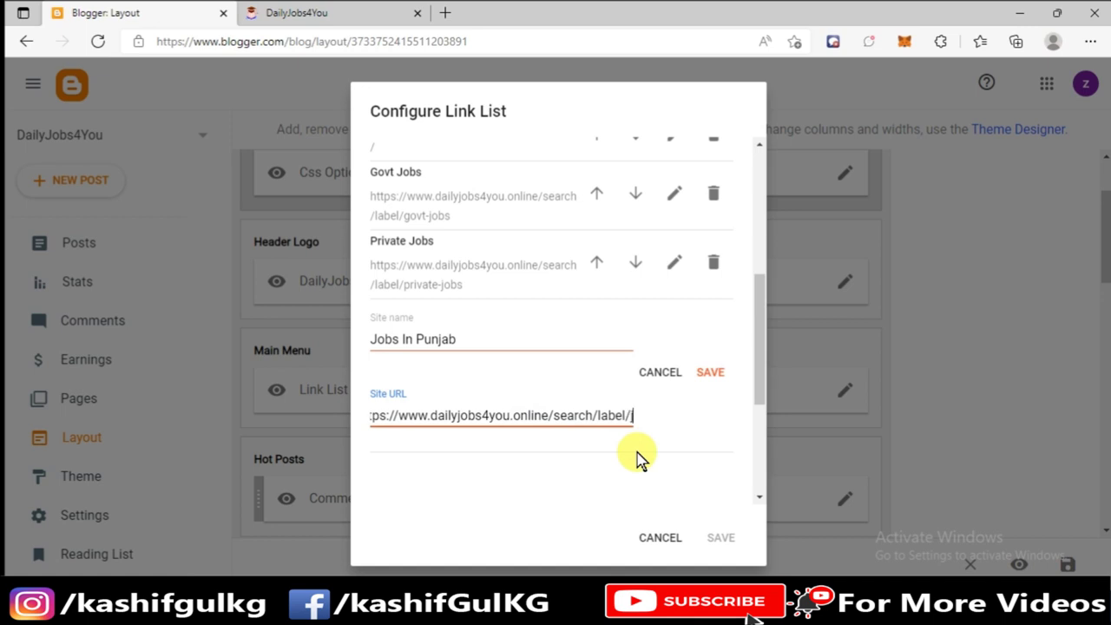
{"action": "type", "text": "in-punjab"}
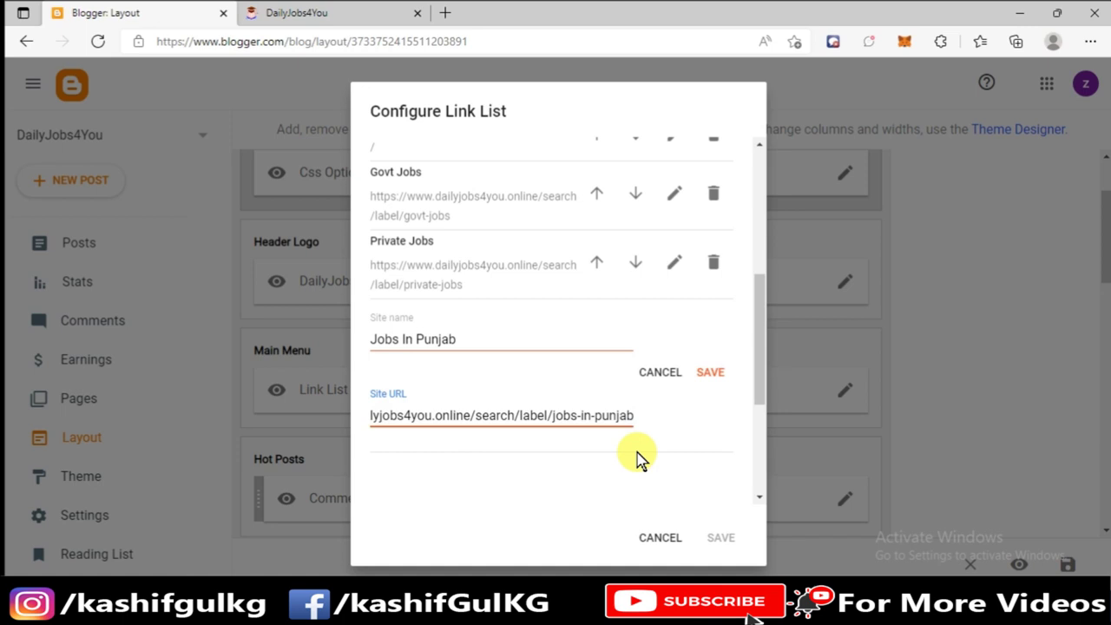
{"action": "left_click", "coordinate": [710, 373]}
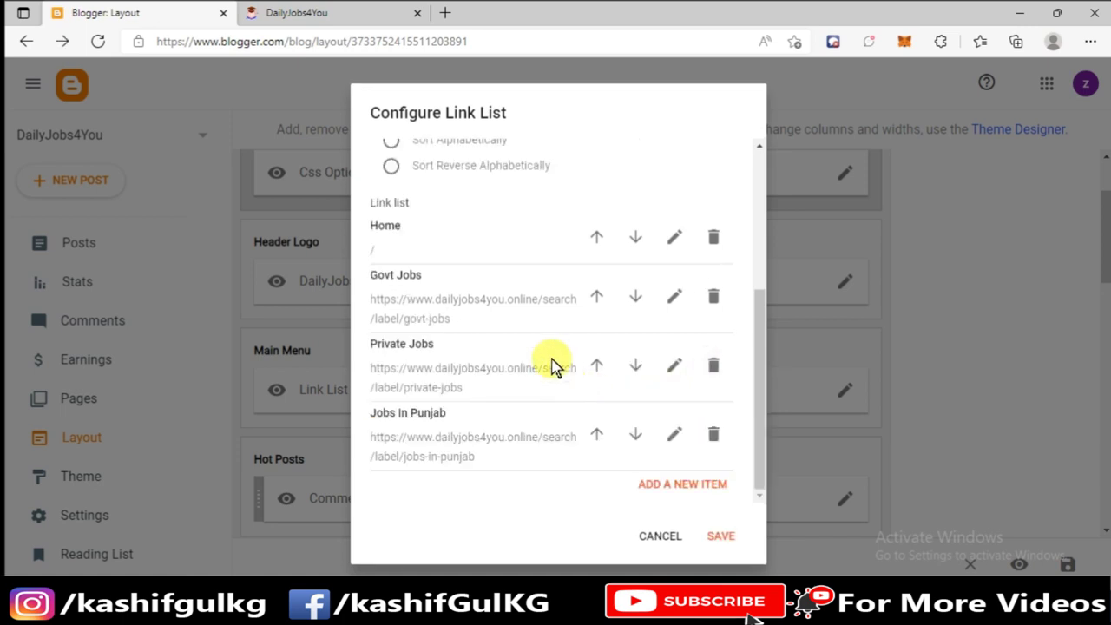
- Save the link list and reload the live DailyJobs4You site to check the Jobs In Punjab menu entry
{"action": "left_click", "coordinate": [717, 537]}
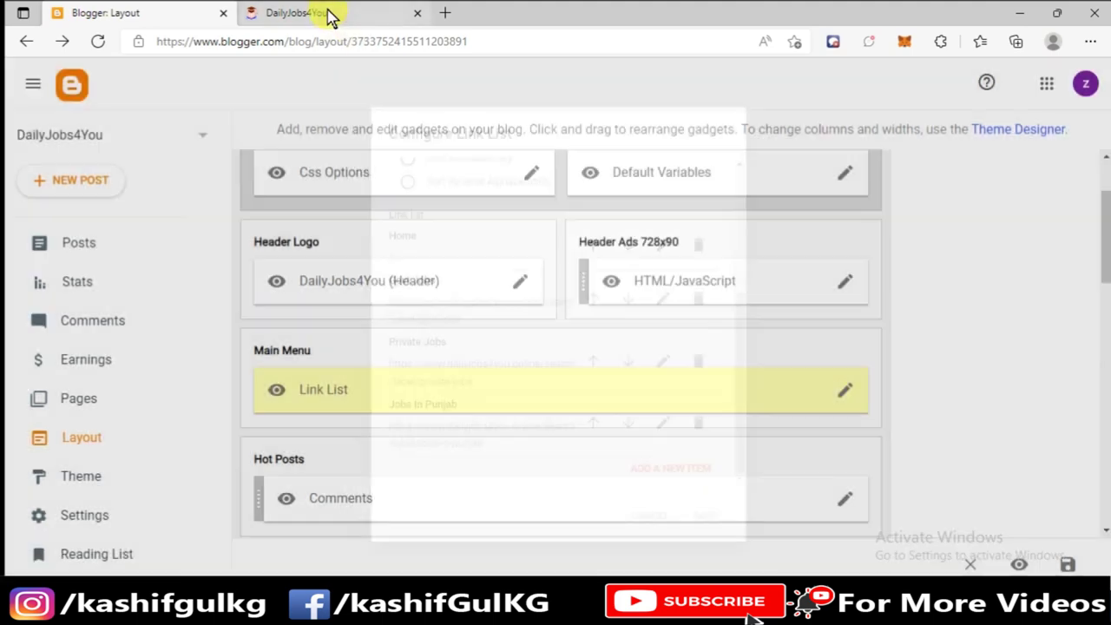
{"action": "left_click", "coordinate": [323, 14]}
{"action": "left_click", "coordinate": [98, 41]}
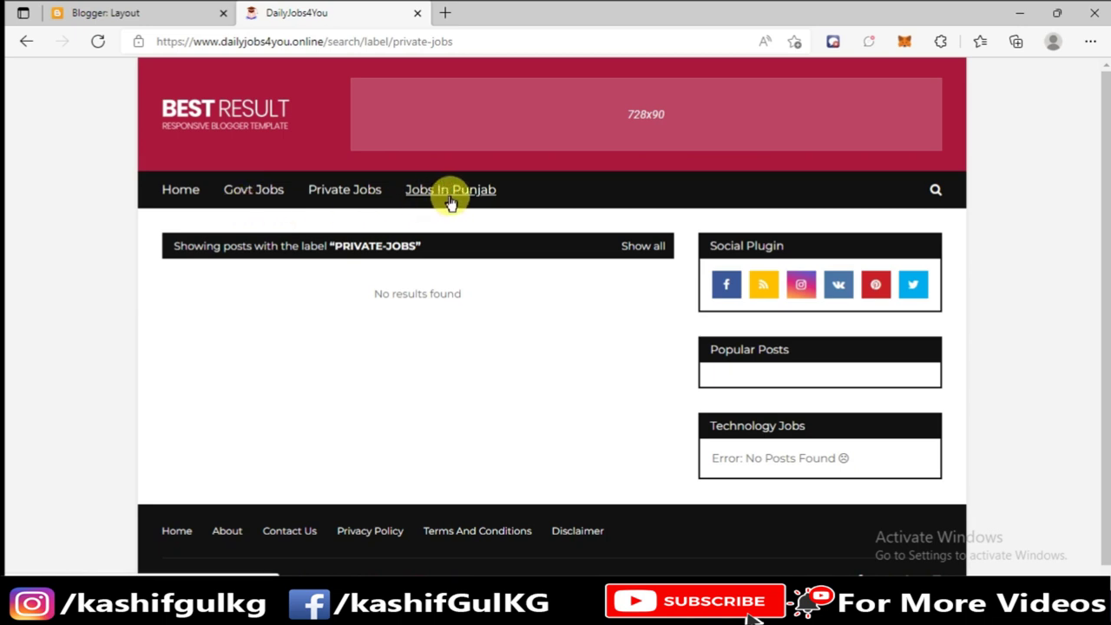
- Reopen the Main Menu link list in the Blogger layout and move Jobs In Punjab up above Private Jobs
{"action": "left_click", "coordinate": [165, 16]}
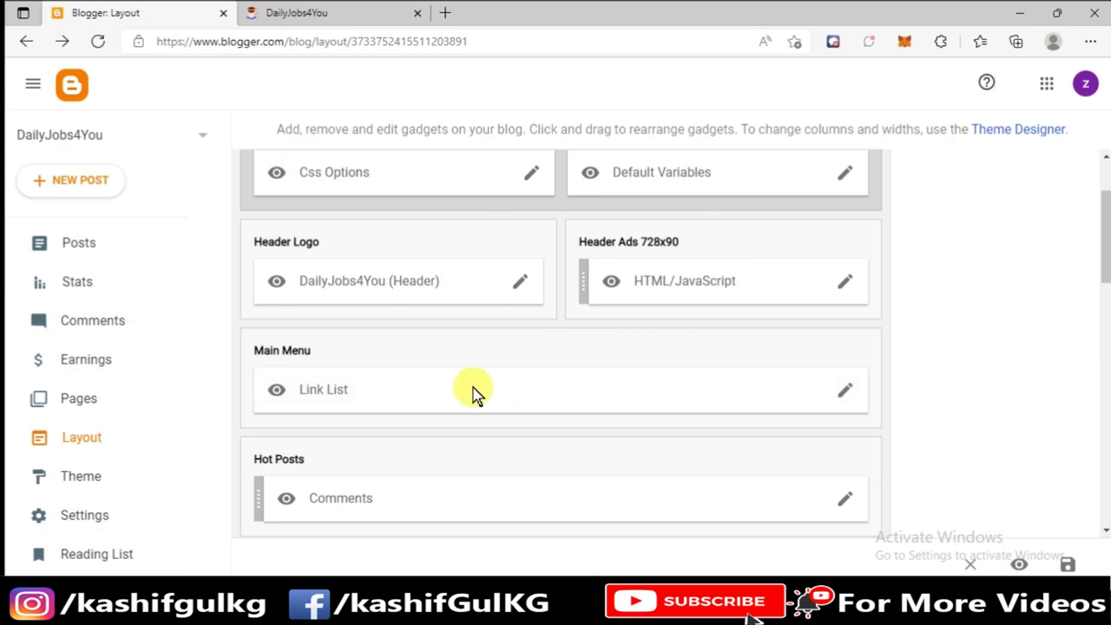
{"action": "left_click", "coordinate": [845, 392]}
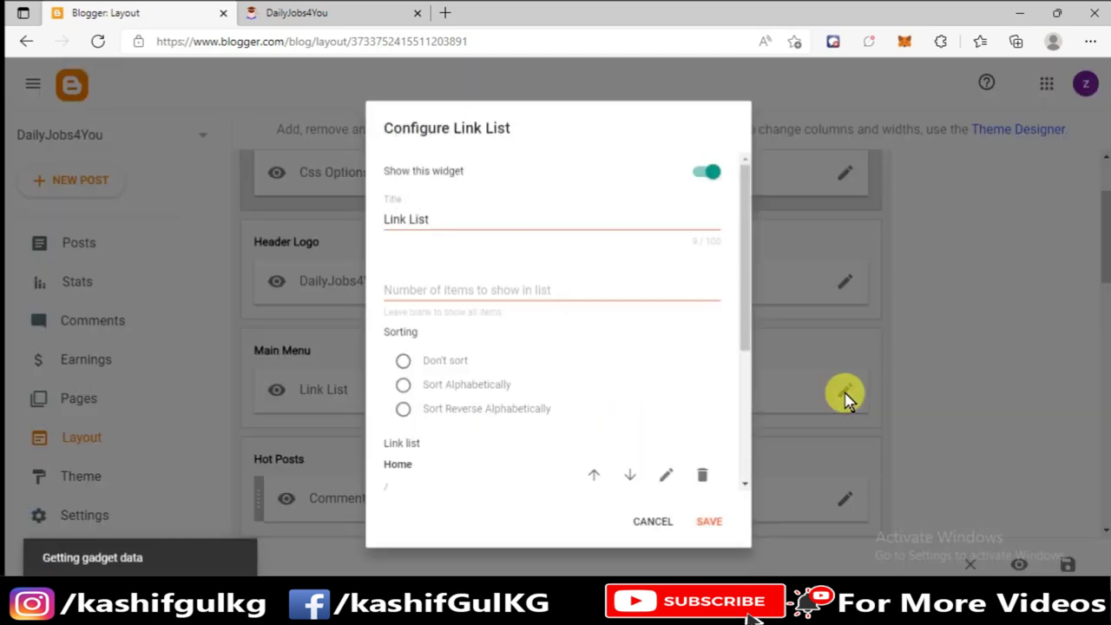
{"action": "scroll", "coordinate": [521, 386], "scroll_direction": "down", "scroll_amount": 5}
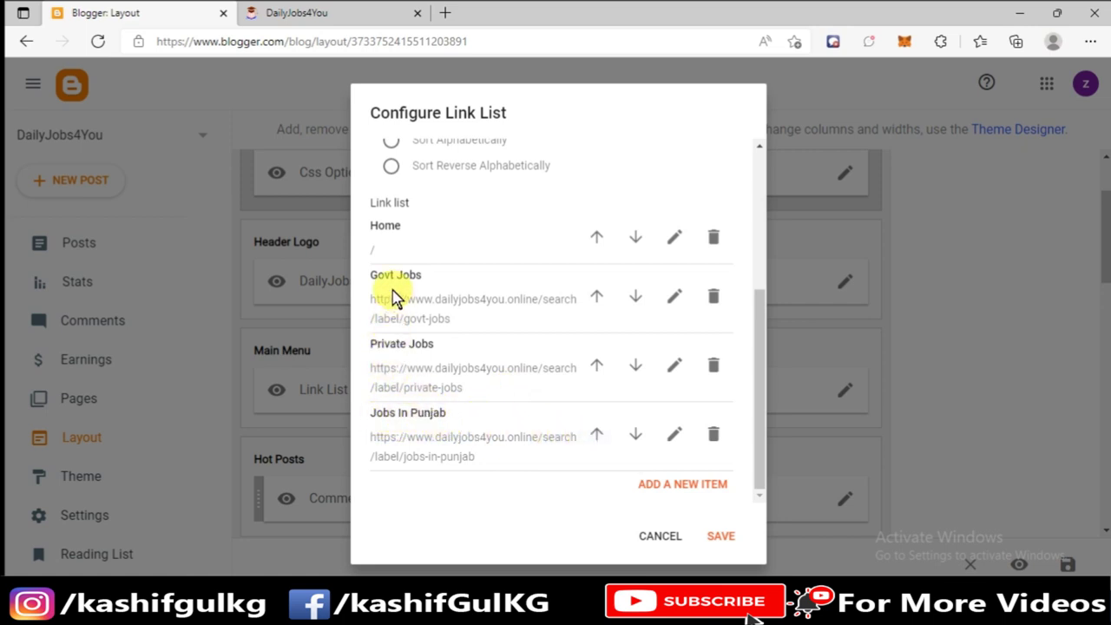
{"action": "left_click", "coordinate": [598, 436]}
{"action": "scroll", "coordinate": [556, 397], "scroll_direction": "down", "scroll_amount": 2}
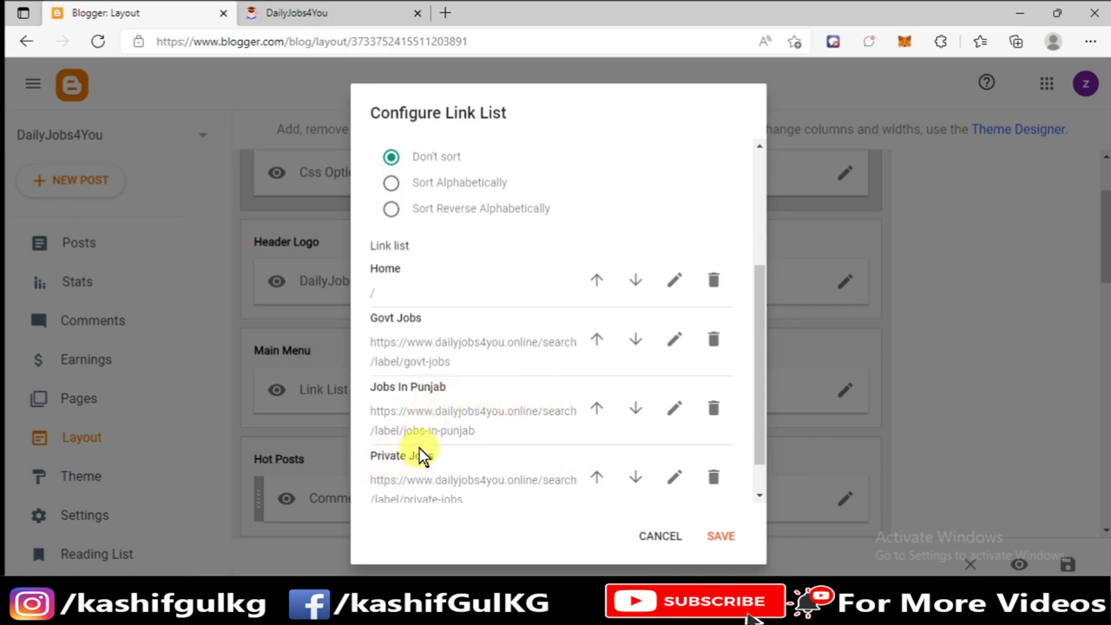
- Rename the Jobs In Punjab item to _Jobs In Punjab so it nests under Govt Jobs, and save the item and the link list
{"action": "scroll", "coordinate": [423, 457], "scroll_direction": "down", "scroll_amount": 1}
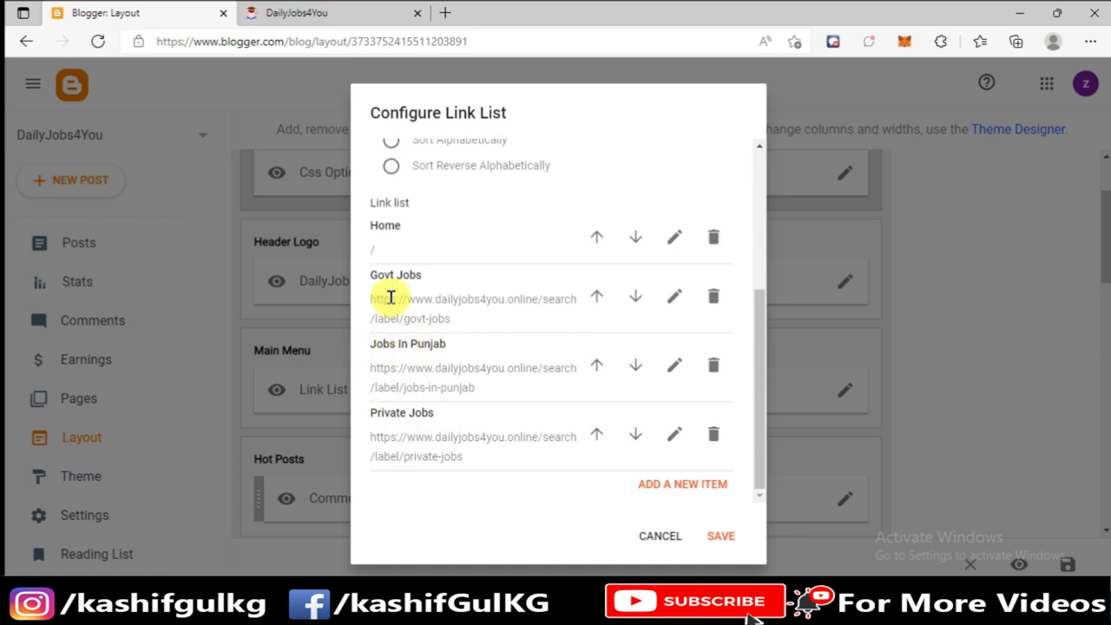
{"action": "left_click", "coordinate": [674, 372]}
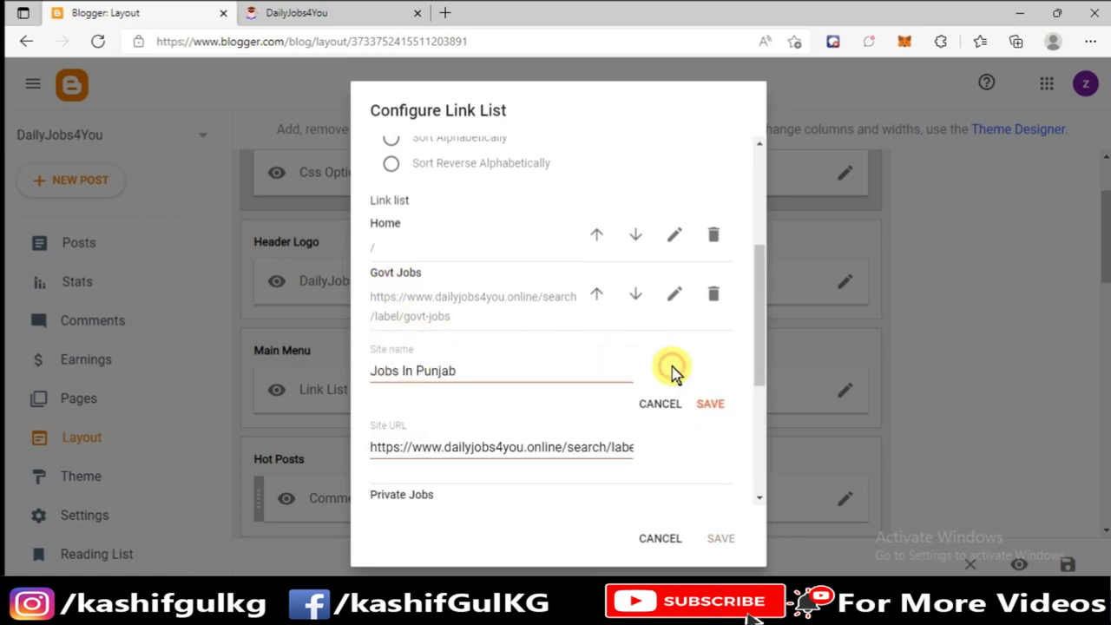
{"action": "left_click", "coordinate": [371, 371]}
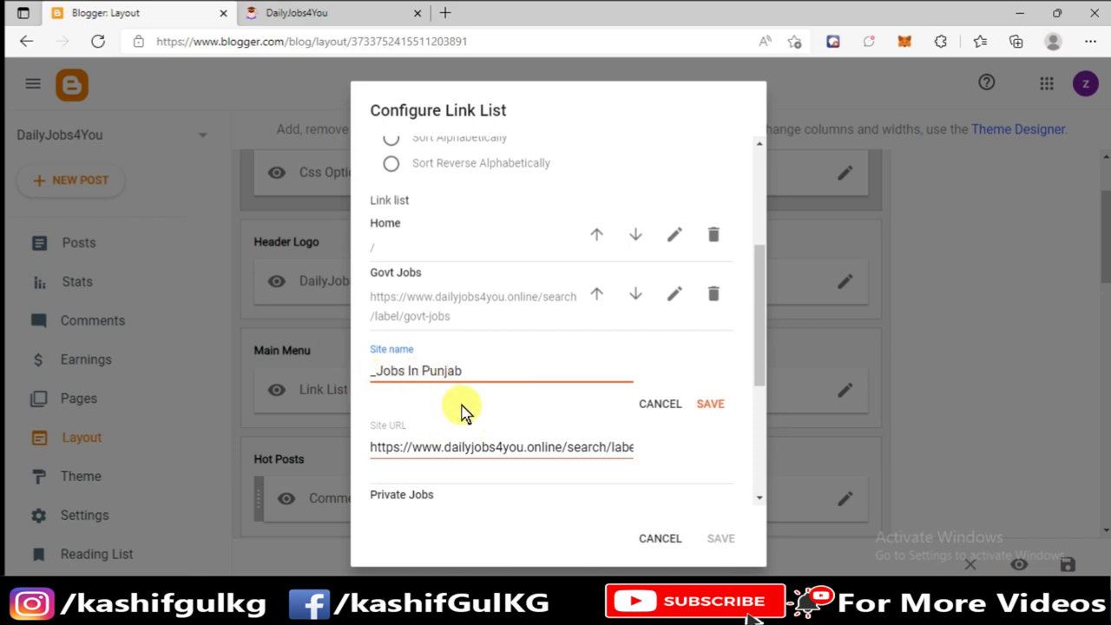
{"action": "left_click", "coordinate": [714, 405]}
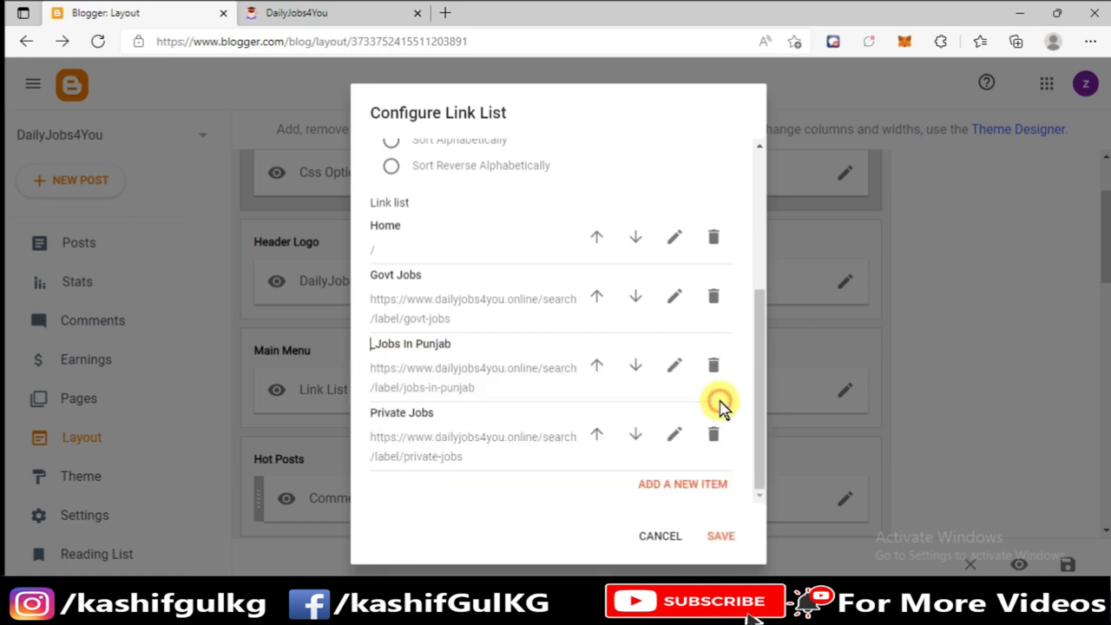
{"action": "left_click", "coordinate": [717, 537]}
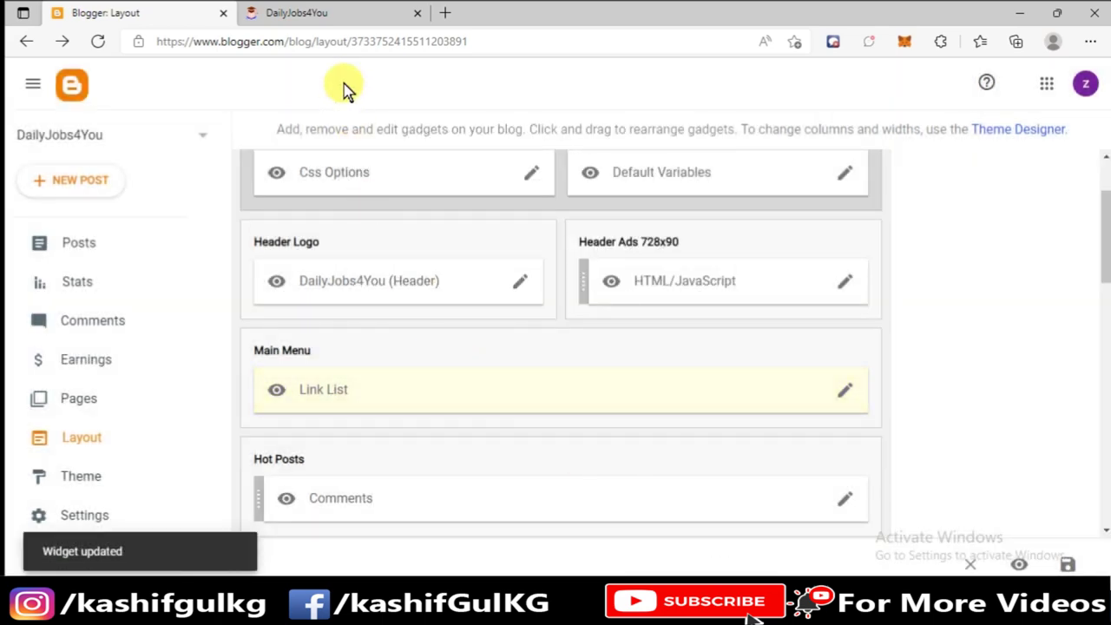
- Reload the live DailyJobs4You site and open Jobs In Punjab from the Govt Jobs submenu
{"action": "left_click", "coordinate": [323, 11]}
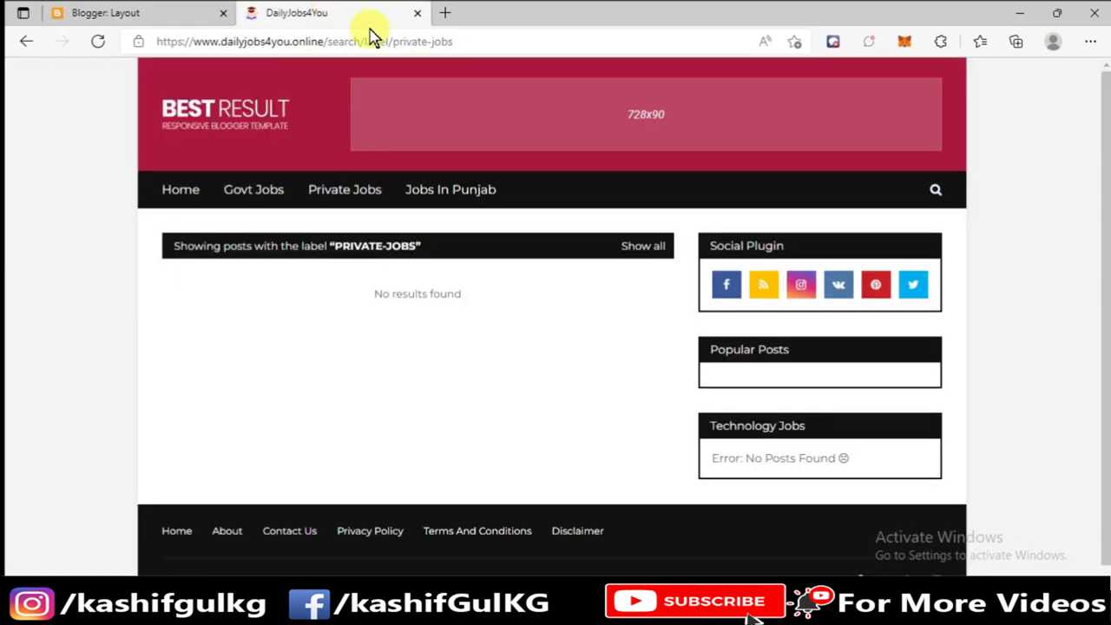
{"action": "left_click", "coordinate": [100, 41]}
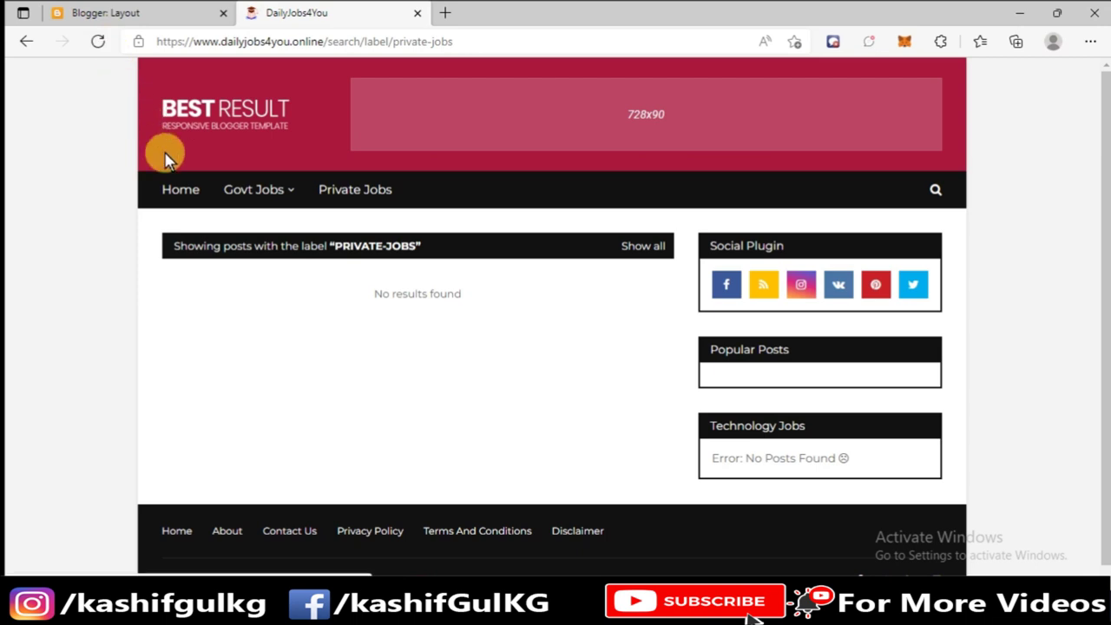
{"action": "mouse_move", "coordinate": [293, 205]}
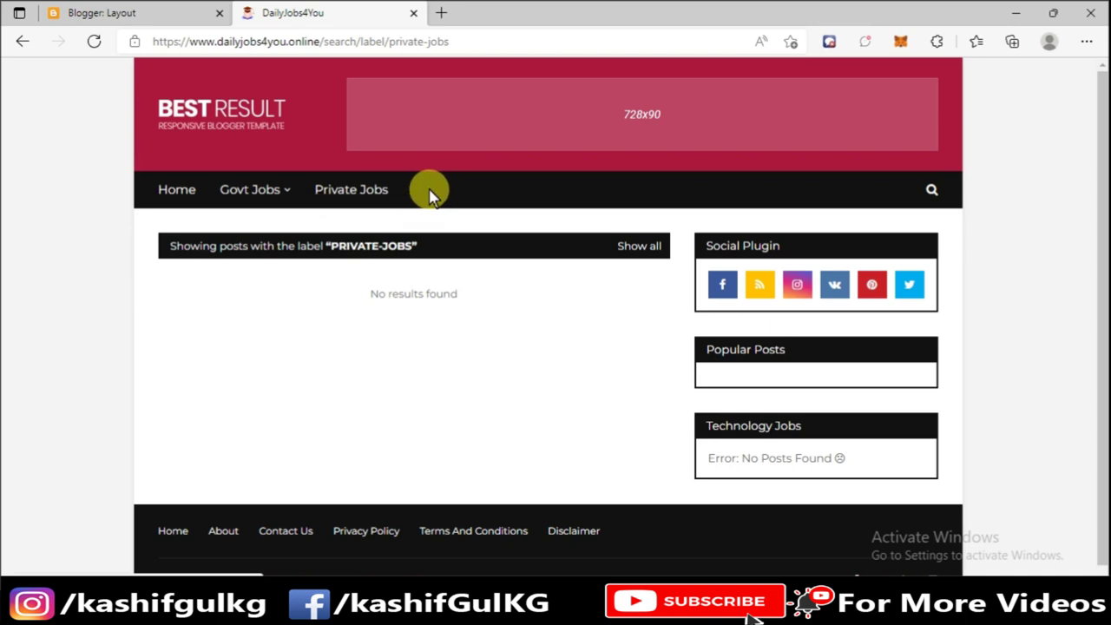
{"action": "mouse_move", "coordinate": [247, 193]}
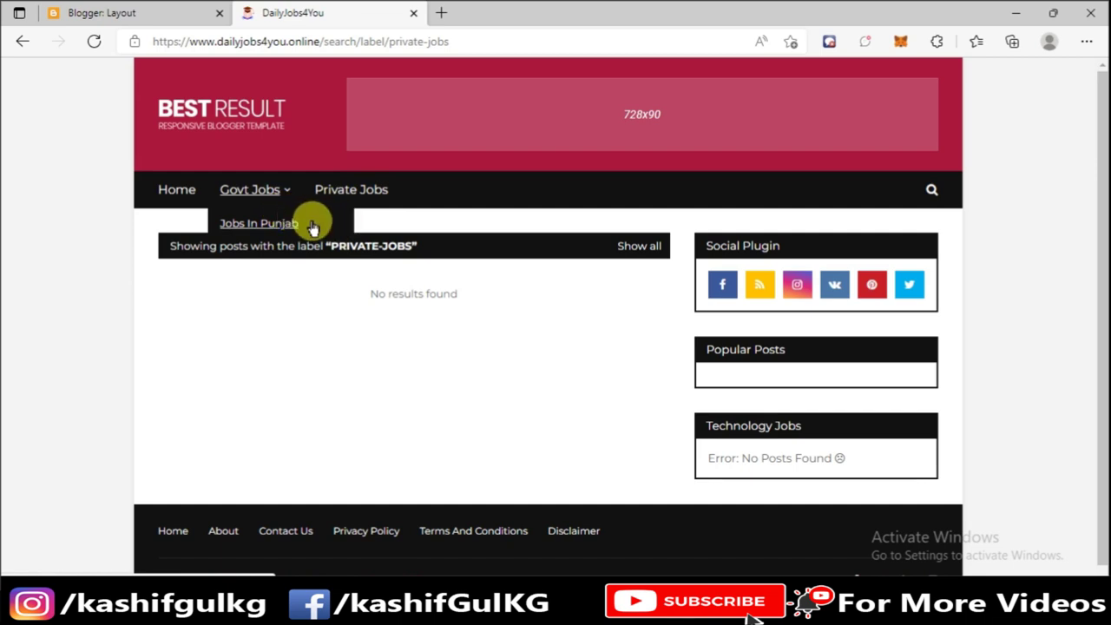
{"action": "left_click", "coordinate": [269, 224]}
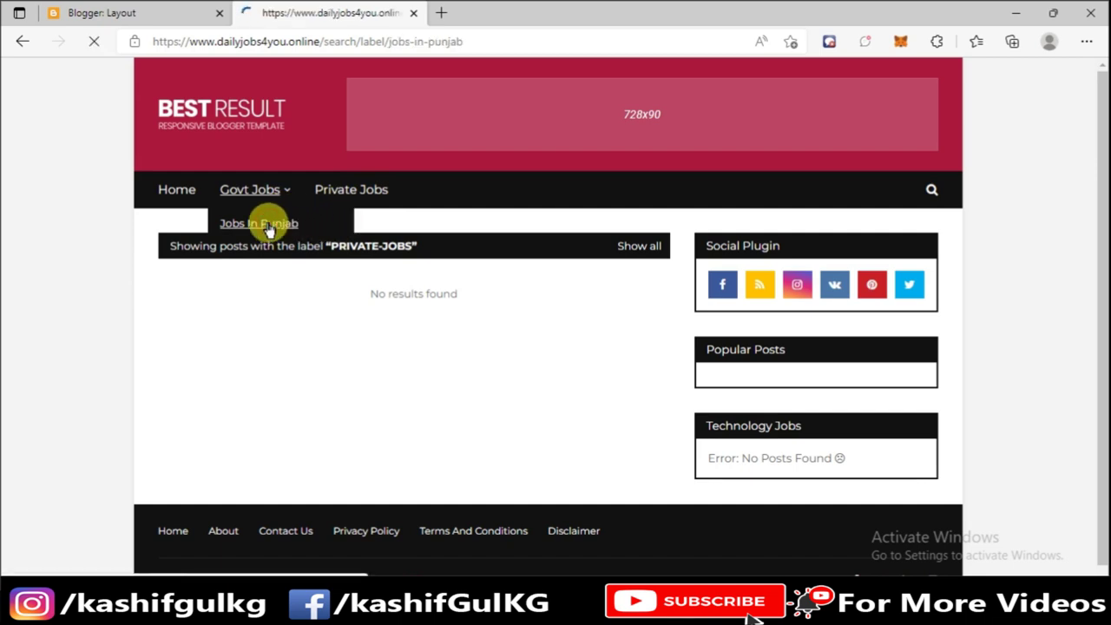